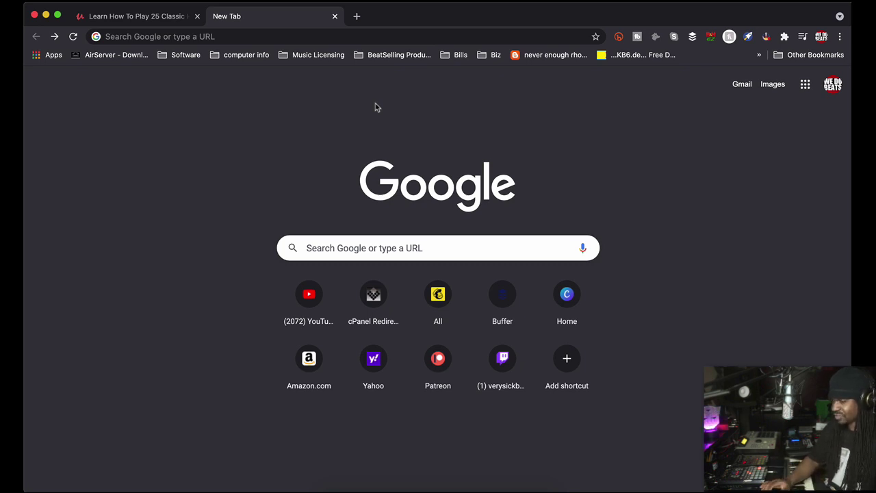
# Step: Search Google for 'google extensions' and go to the Chrome Web Store
pyautogui.click(360, 248)
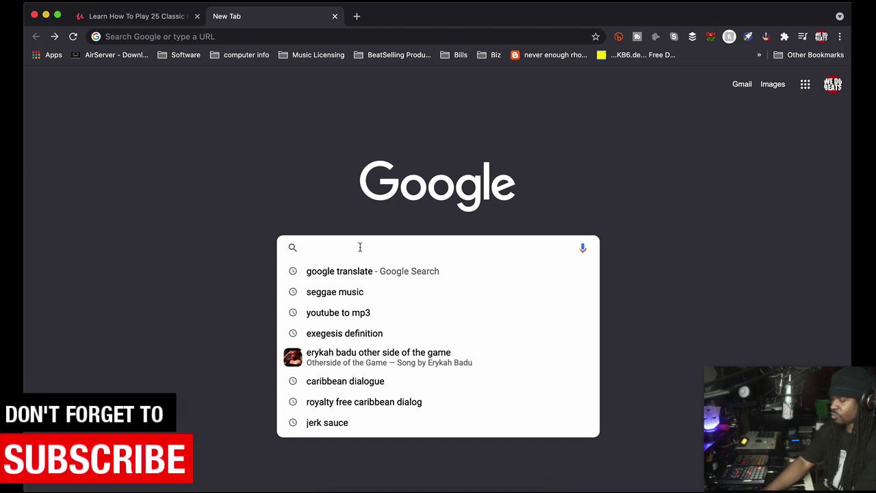
pyautogui.write('g')
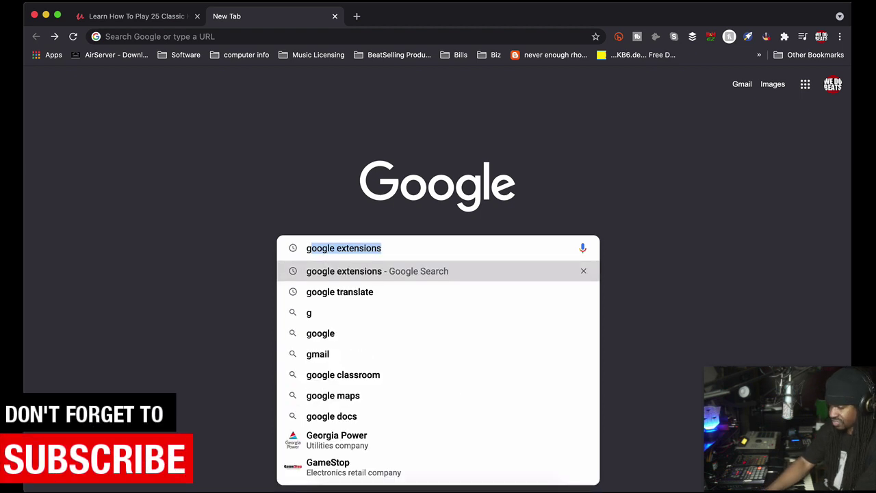
pyautogui.press('Return')
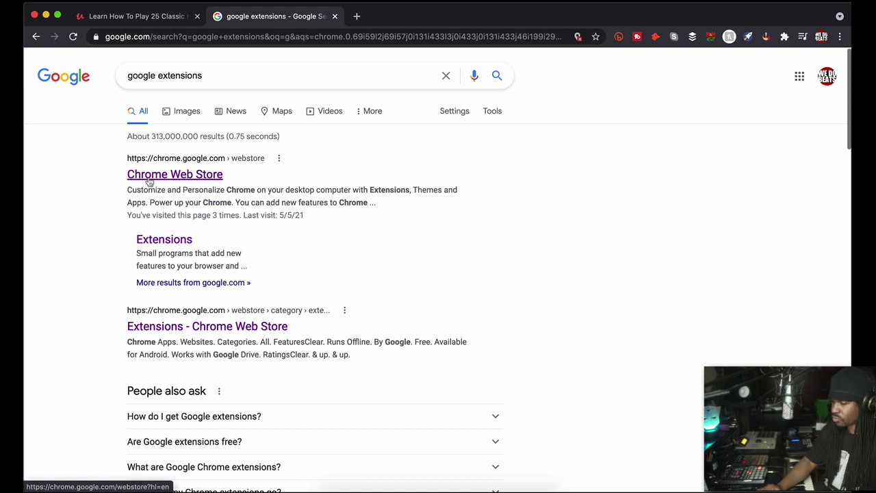
pyautogui.click(149, 179)
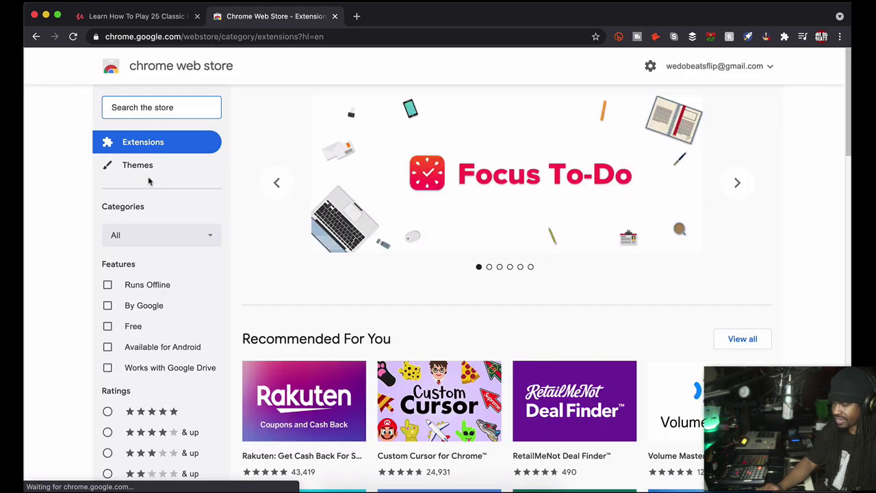
# Step: Search the Chrome Web Store for 'sample'
pyautogui.click(128, 107)
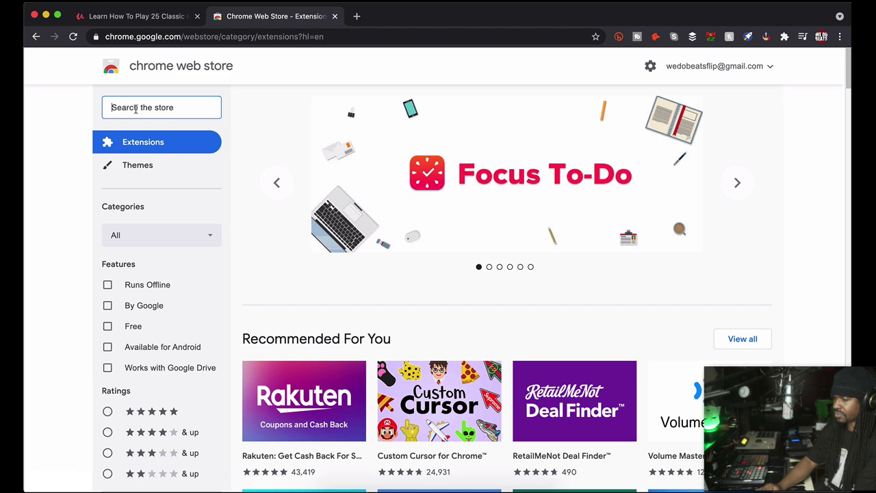
pyautogui.write('sampl')
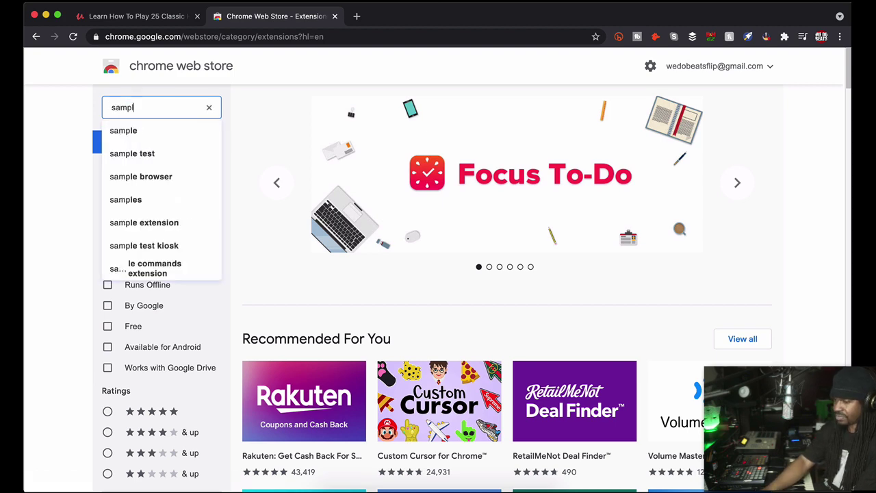
pyautogui.write('e')
pyautogui.press('Return')
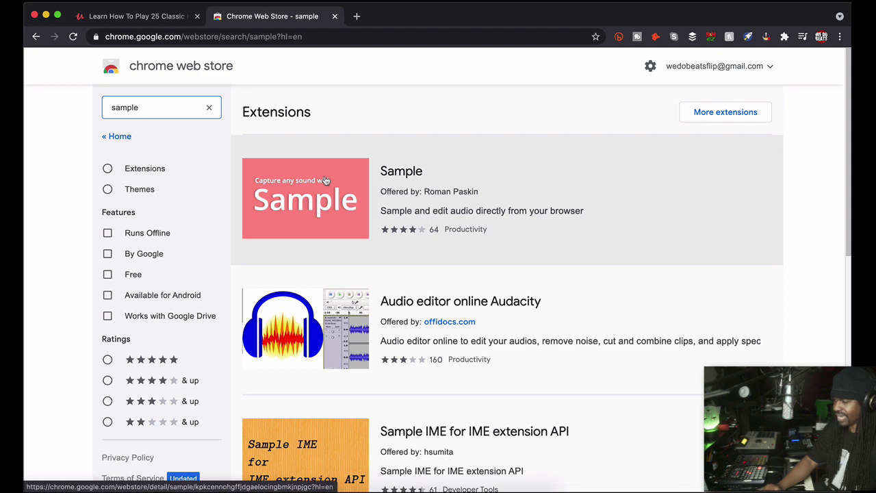
# Step: Open the Sample extension listing and add it to Chrome
pyautogui.click(326, 180)
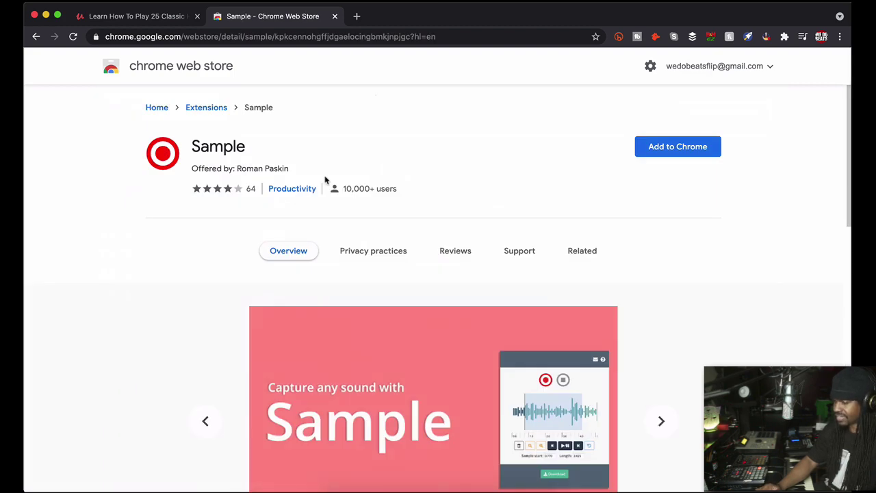
pyautogui.scroll(-5, 203, 333)
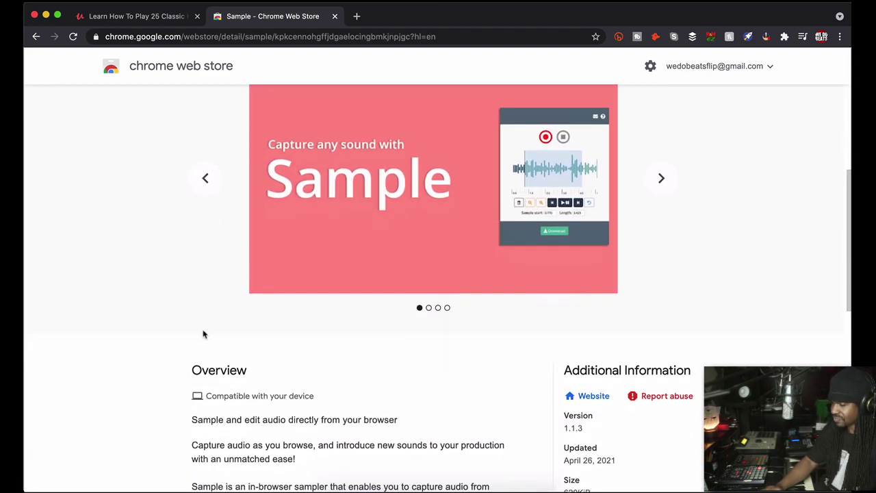
pyautogui.scroll(-1, 204, 332)
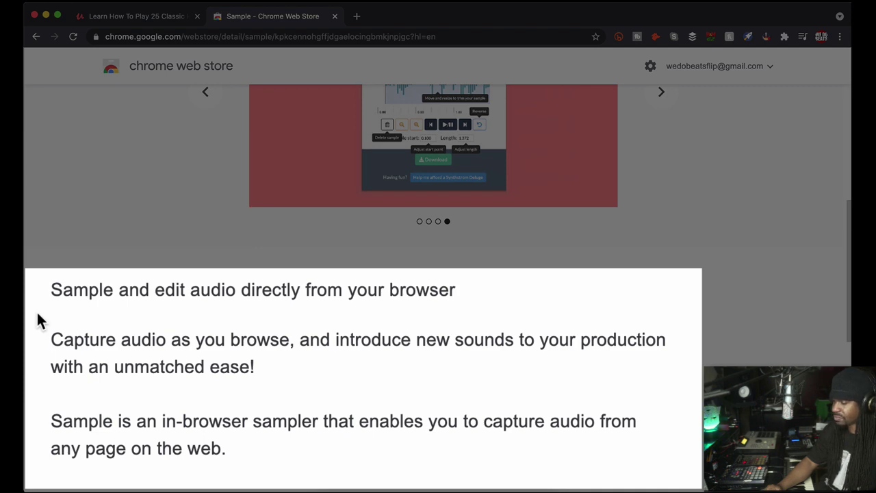
pyautogui.scroll(5, 184, 348)
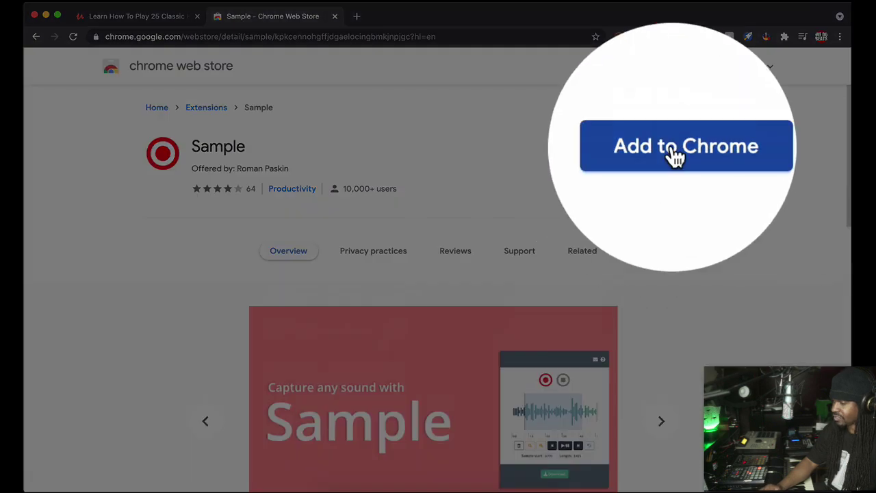
pyautogui.click(674, 152)
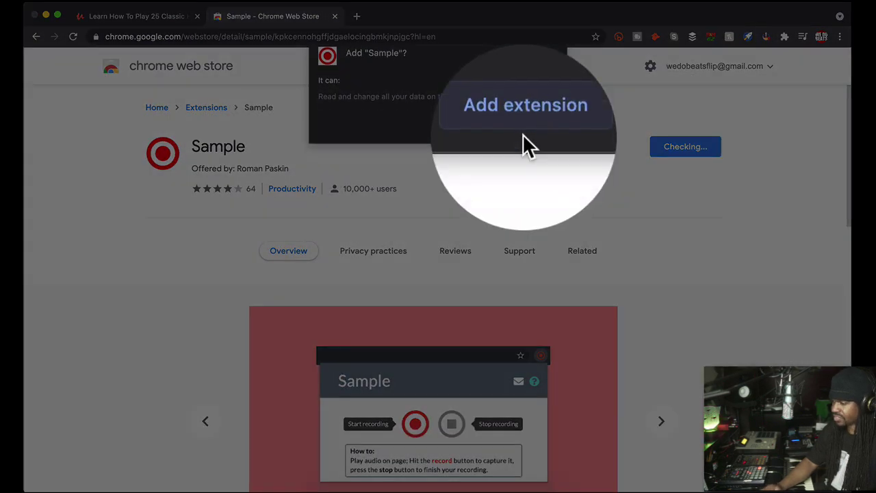
pyautogui.click(523, 133)
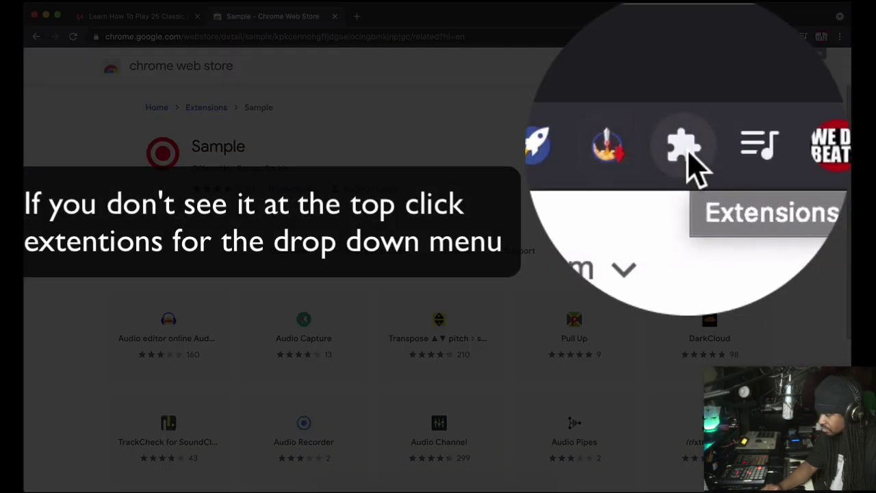
# Step: Pin the Sample extension to the browser toolbar
pyautogui.click(688, 154)
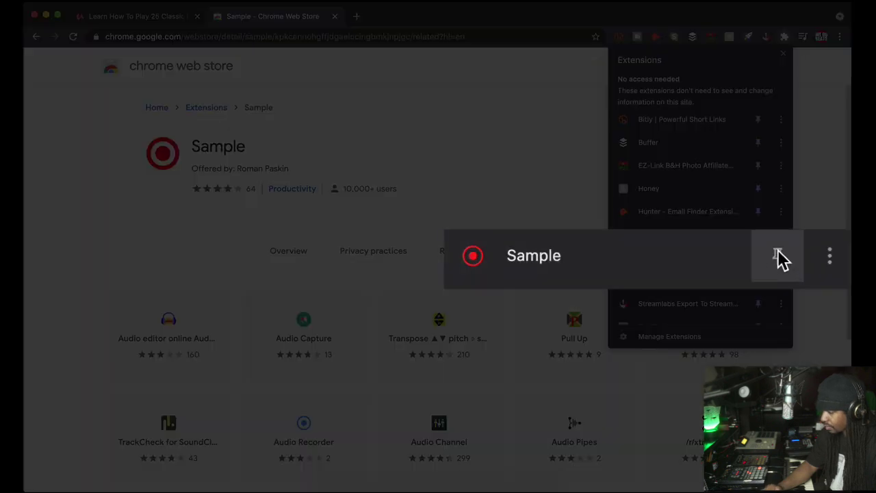
pyautogui.click(779, 256)
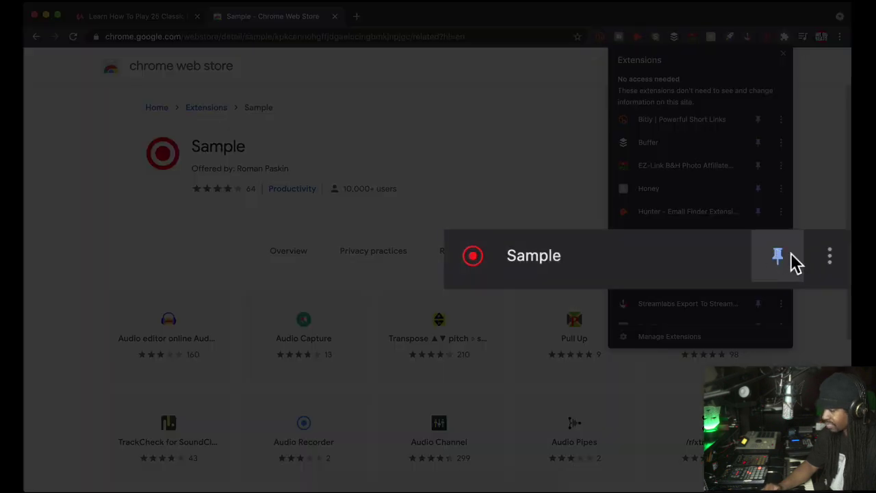
pyautogui.click(813, 215)
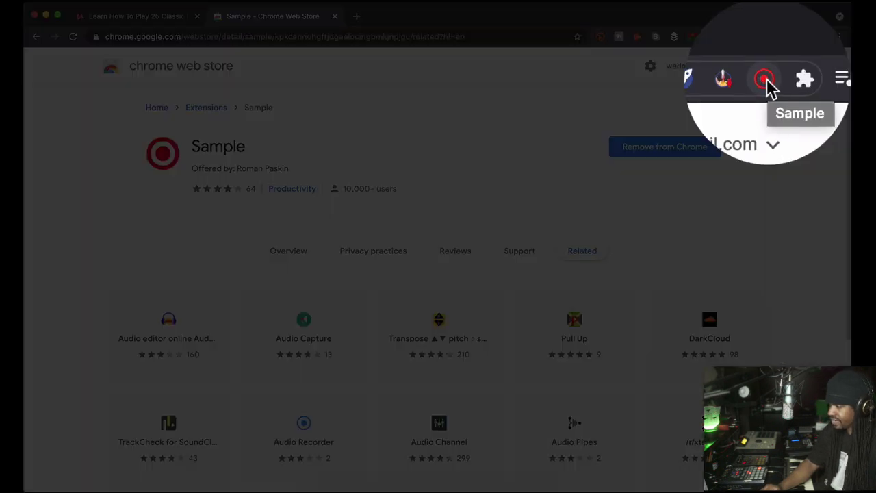
# Step: Move the Udemy lecture into its own smaller window, then bring up the Sample recorder popup
pyautogui.click(766, 37)
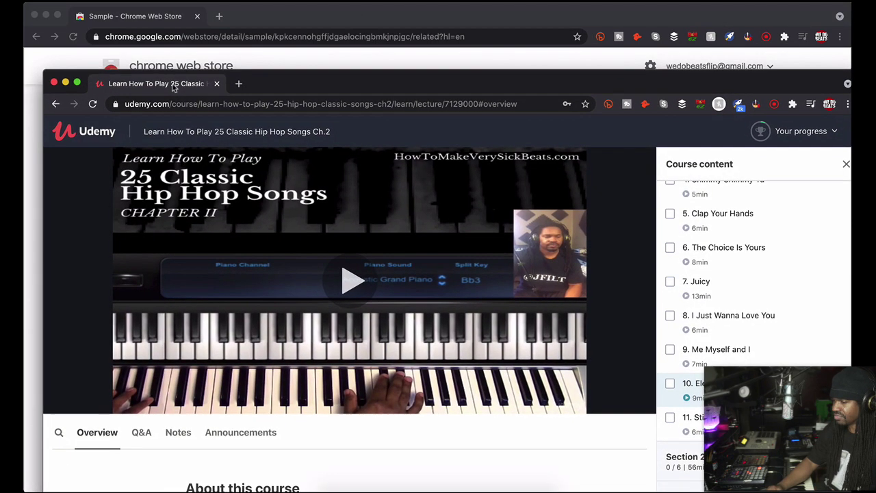
pyautogui.moveTo(204, 10); pyautogui.dragTo(164, 62)
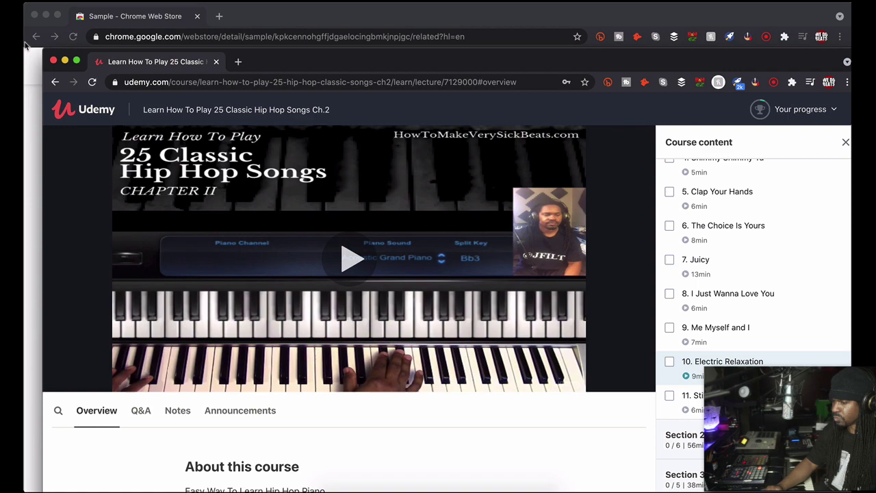
pyautogui.moveTo(53, 49); pyautogui.dragTo(391, 131)
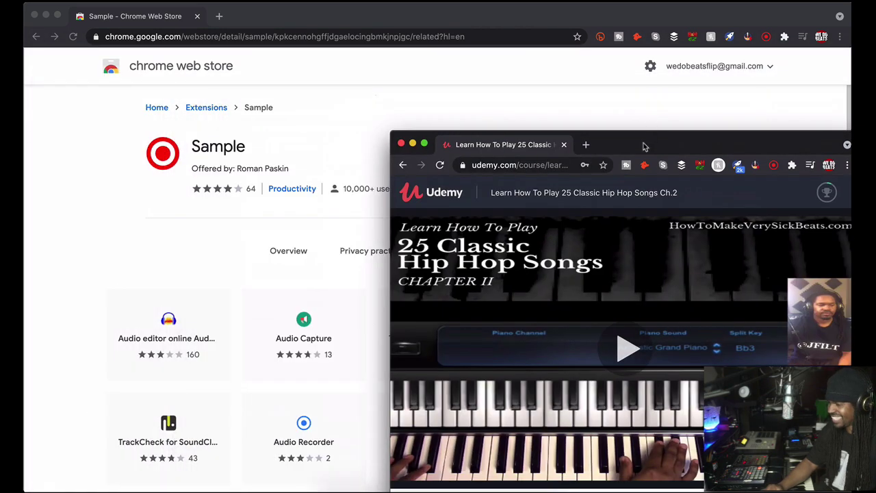
pyautogui.moveTo(646, 143)
pyautogui.mouseDown()
pyautogui.moveTo(370, 81)
pyautogui.moveTo(281, 9)
pyautogui.mouseUp()
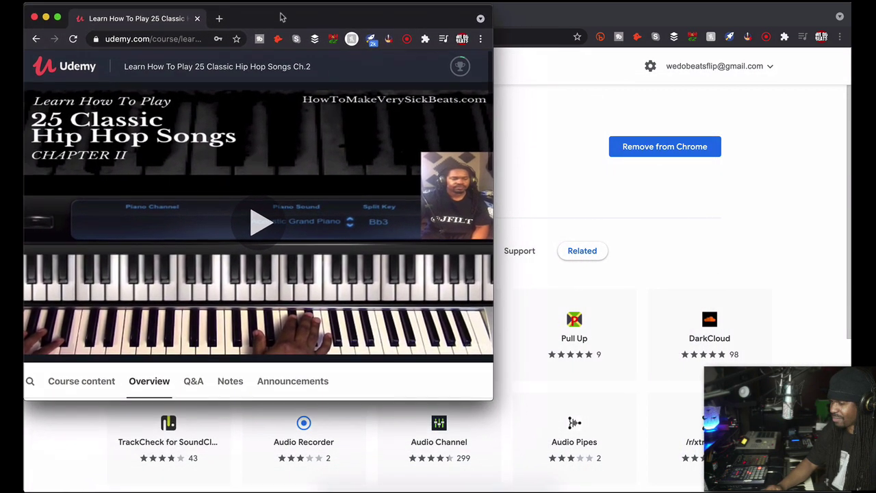
pyautogui.moveTo(267, 219)
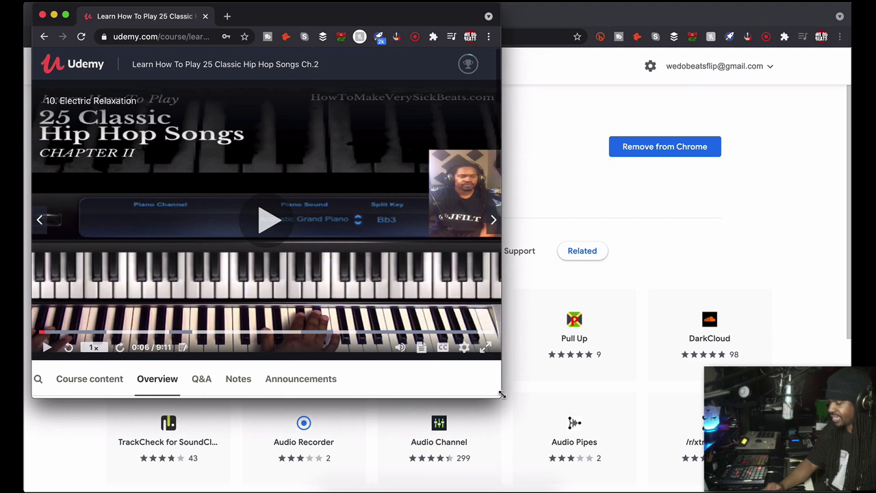
pyautogui.moveTo(500, 395); pyautogui.dragTo(544, 395)
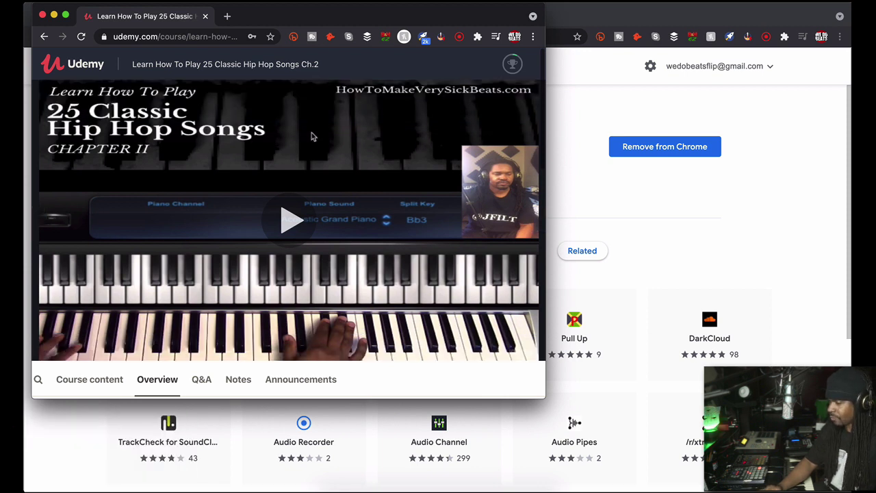
pyautogui.click(766, 38)
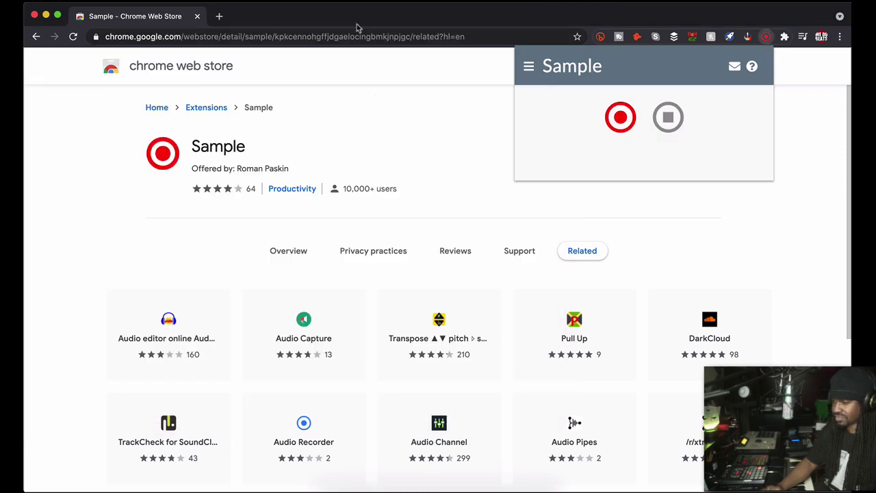
# Step: Play the Electric Relaxation video, record and stop a Sample clip, then pause at 0:19
pyautogui.press('super+grave')
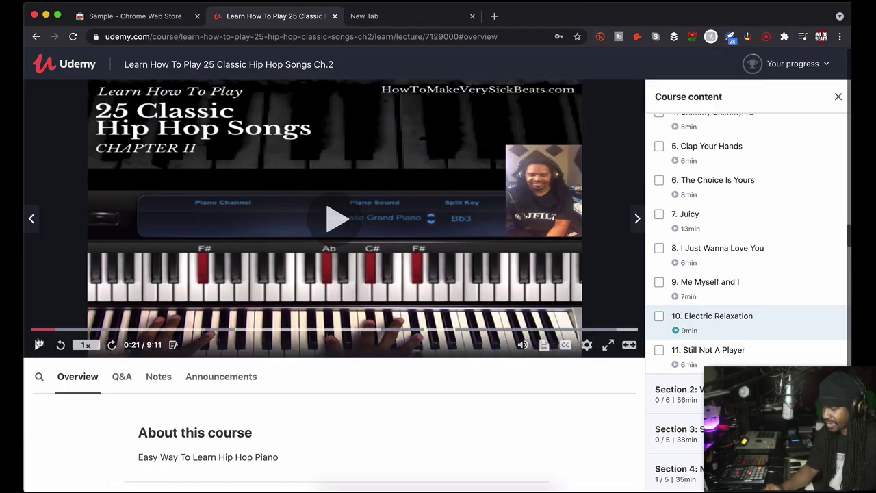
pyautogui.click(39, 345)
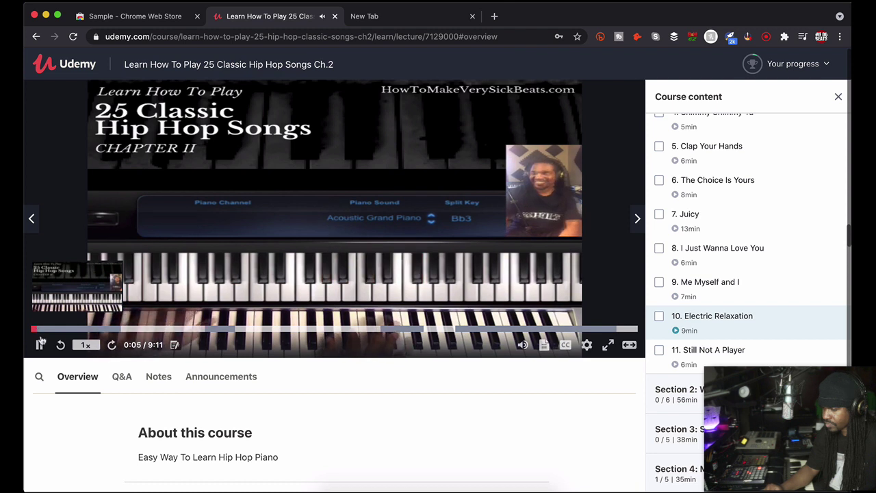
pyautogui.click(764, 38)
pyautogui.click(621, 118)
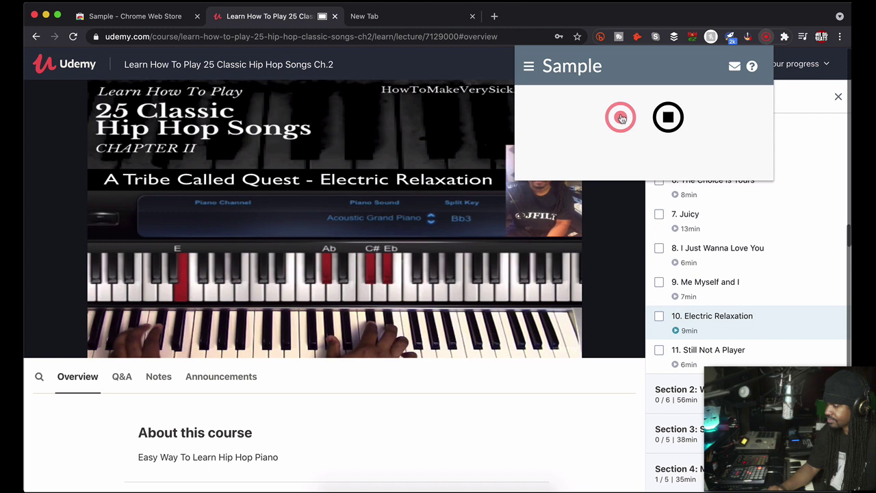
pyautogui.click(669, 118)
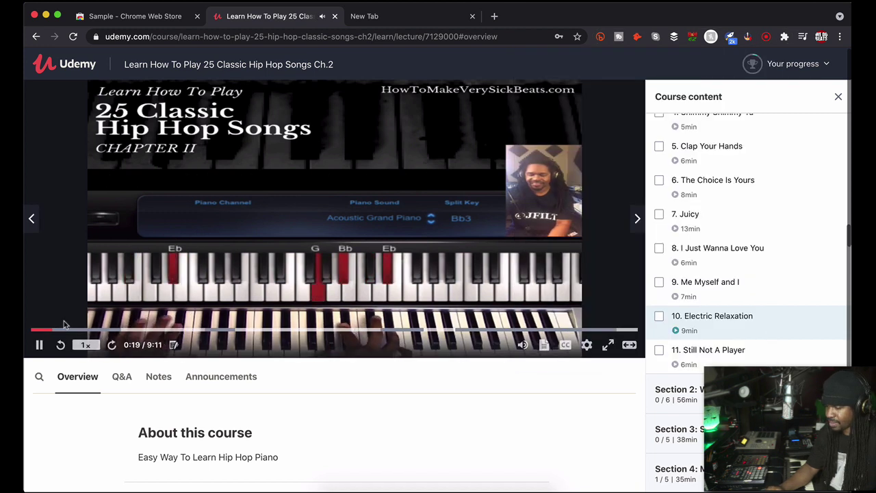
pyautogui.click(39, 344)
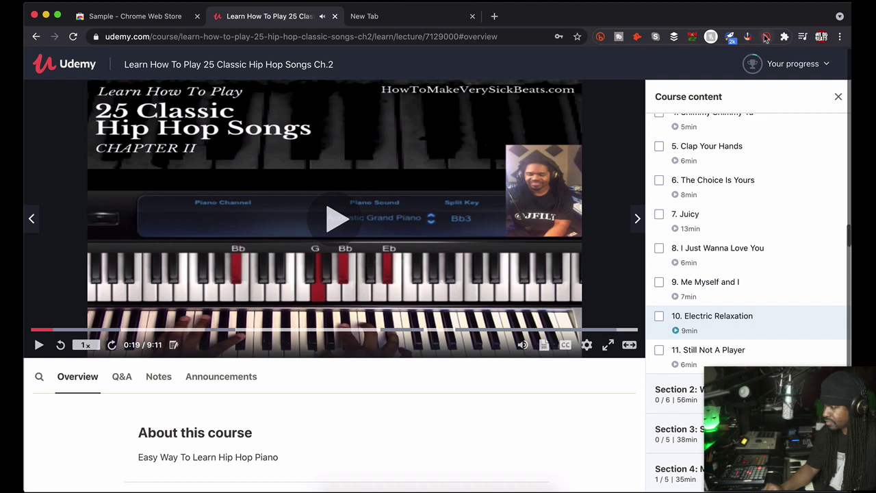
# Step: Reopen the recorded clip in Sample, play it back, and zoom the waveform out to its beginning
pyautogui.click(765, 37)
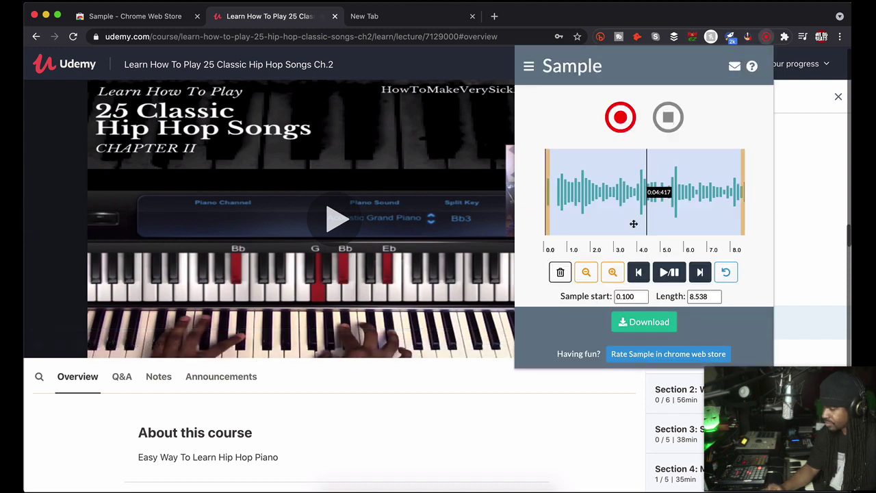
pyautogui.click(668, 273)
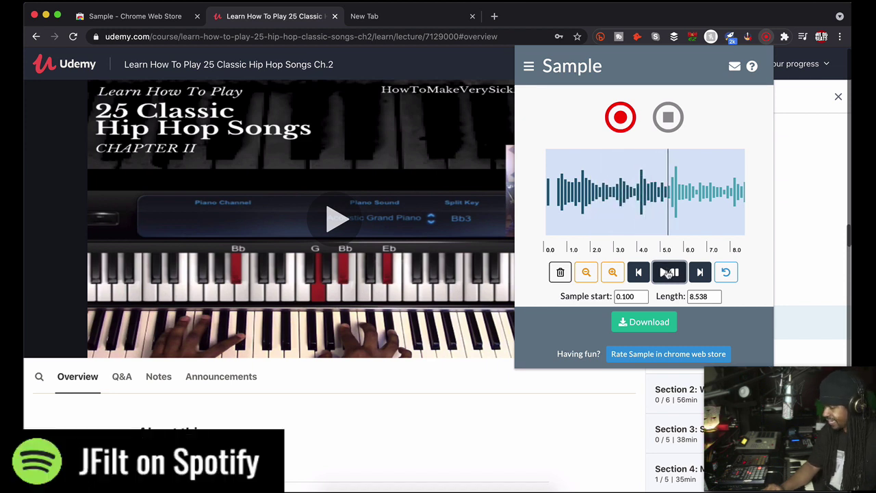
pyautogui.click(667, 273)
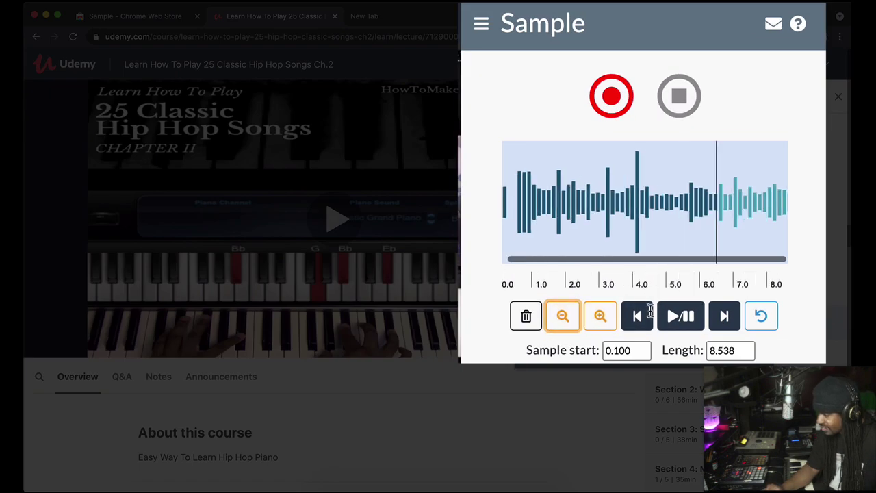
pyautogui.click(613, 272)
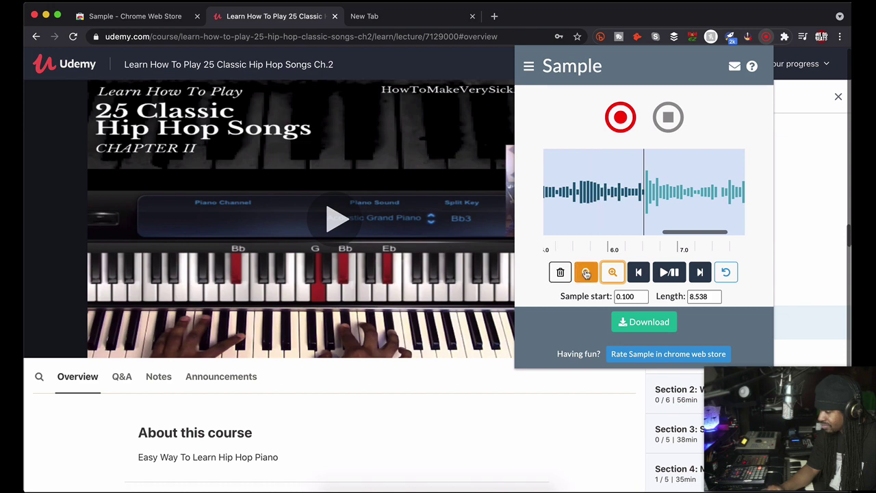
pyautogui.click(586, 274)
pyautogui.click(587, 274)
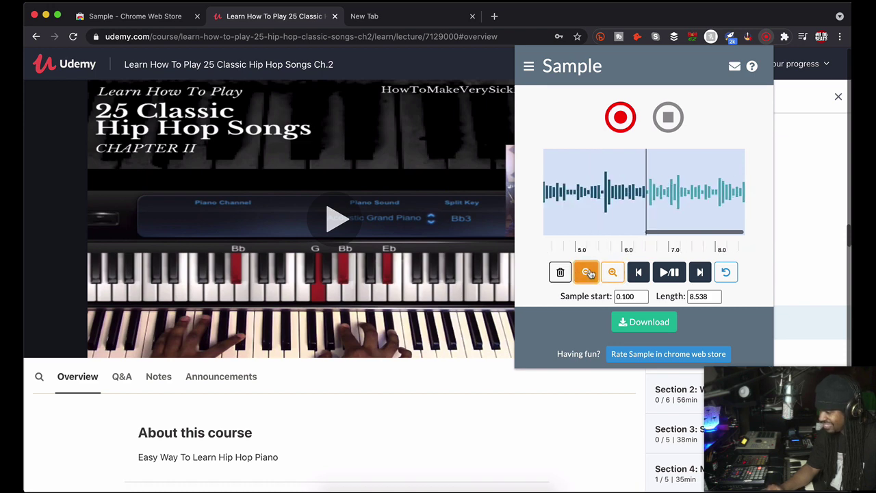
pyautogui.click(587, 273)
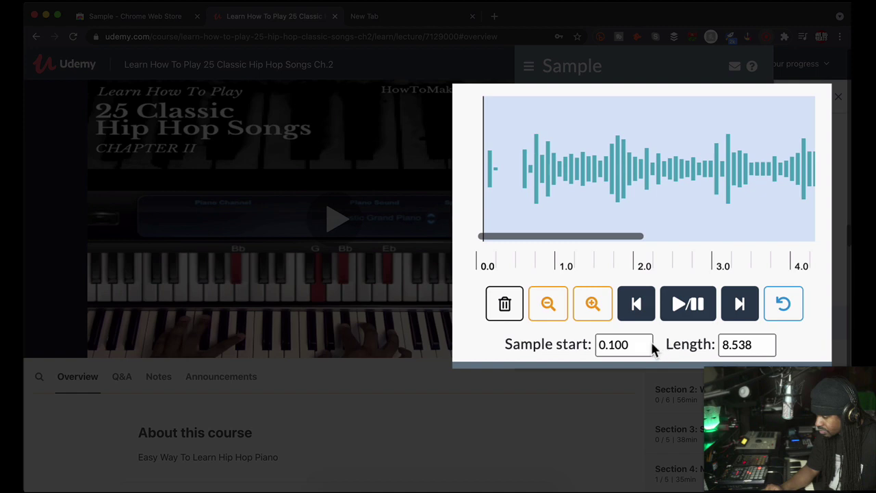
# Step: Move the sample start later, preview the trimmed clip, and download it as WAV
pyautogui.click(643, 340)
pyautogui.click(643, 340)
pyautogui.click(644, 341)
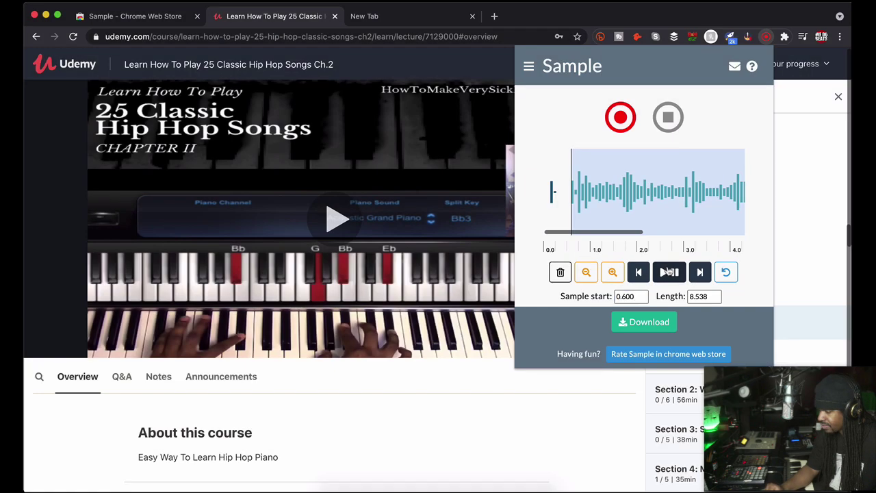
pyautogui.click(669, 272)
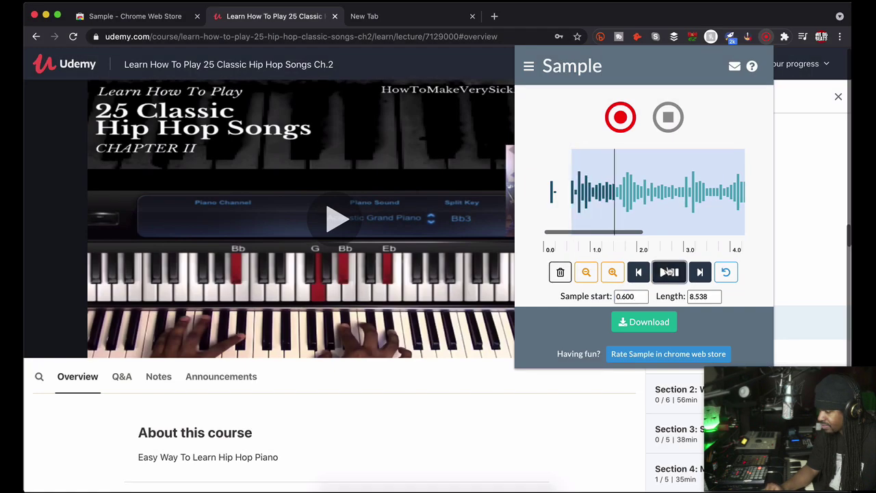
pyautogui.click(669, 273)
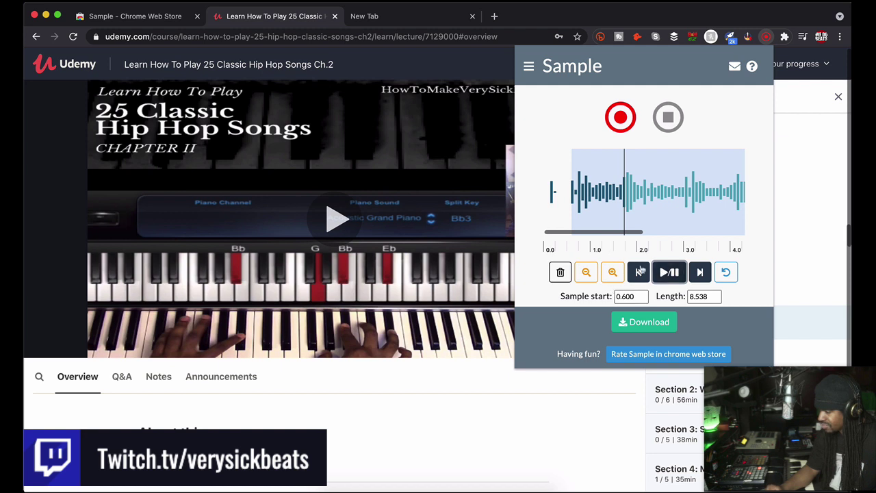
pyautogui.click(667, 273)
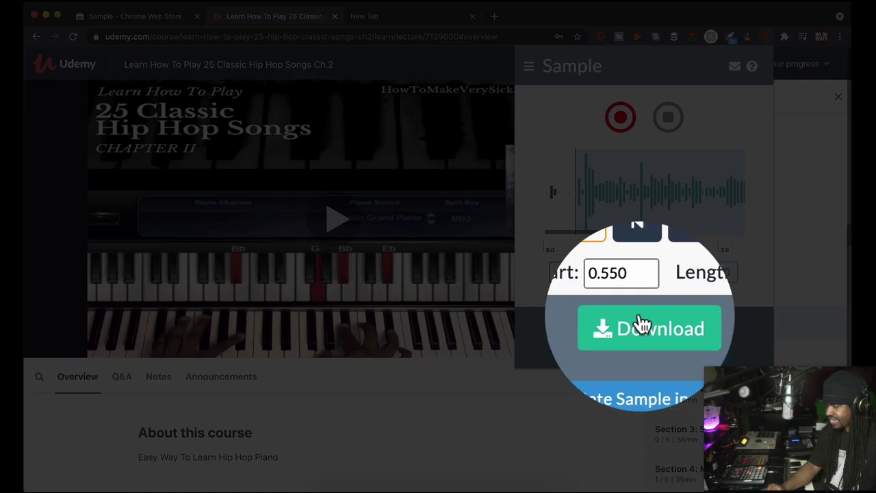
pyautogui.click(638, 325)
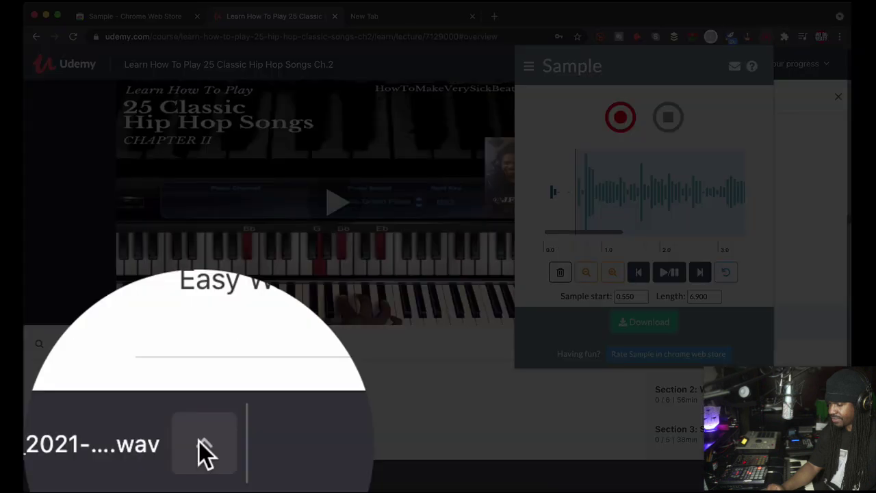
# Step: Reveal the downloaded WAV in Finder's Downloads folder and play its preview
pyautogui.click(147, 473)
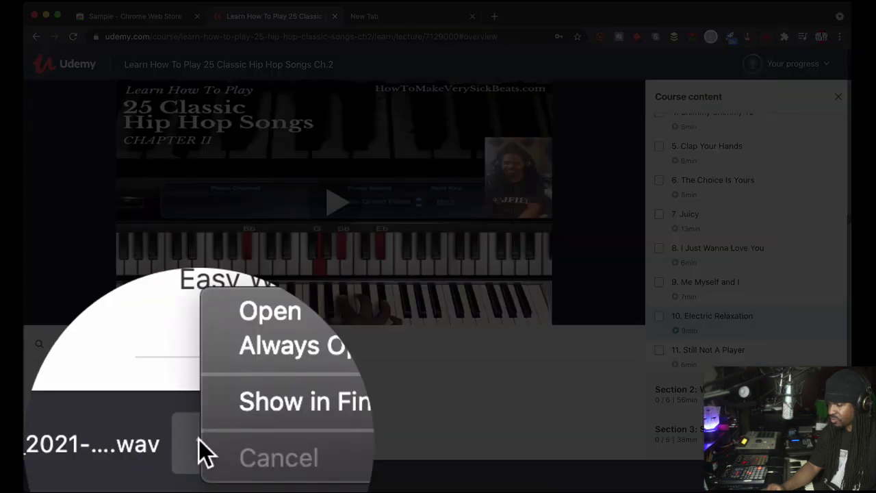
pyautogui.click(198, 401)
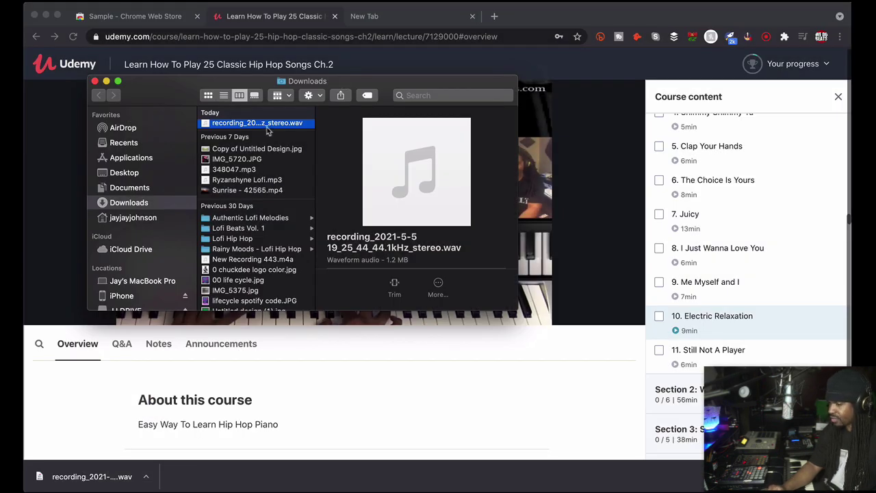
pyautogui.click(418, 172)
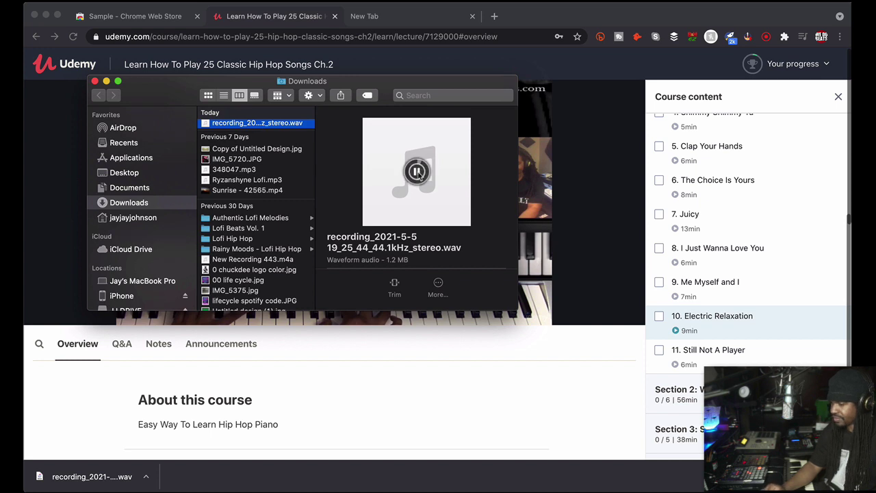